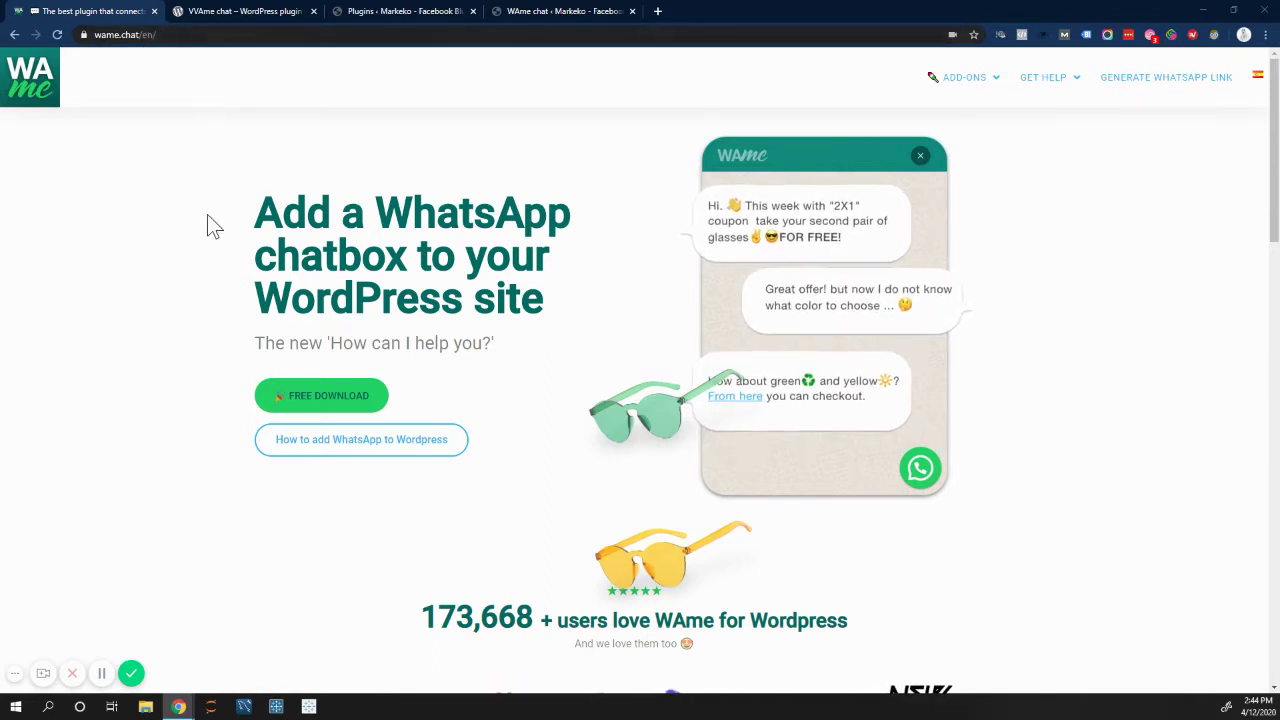
Look through the WAme homepage, from the WhatsApp chatbox introduction to the feature highlights and testimonials.
{"action": "scroll", "coordinate": [193, 378], "scroll_direction": "down", "scroll_amount": 1}
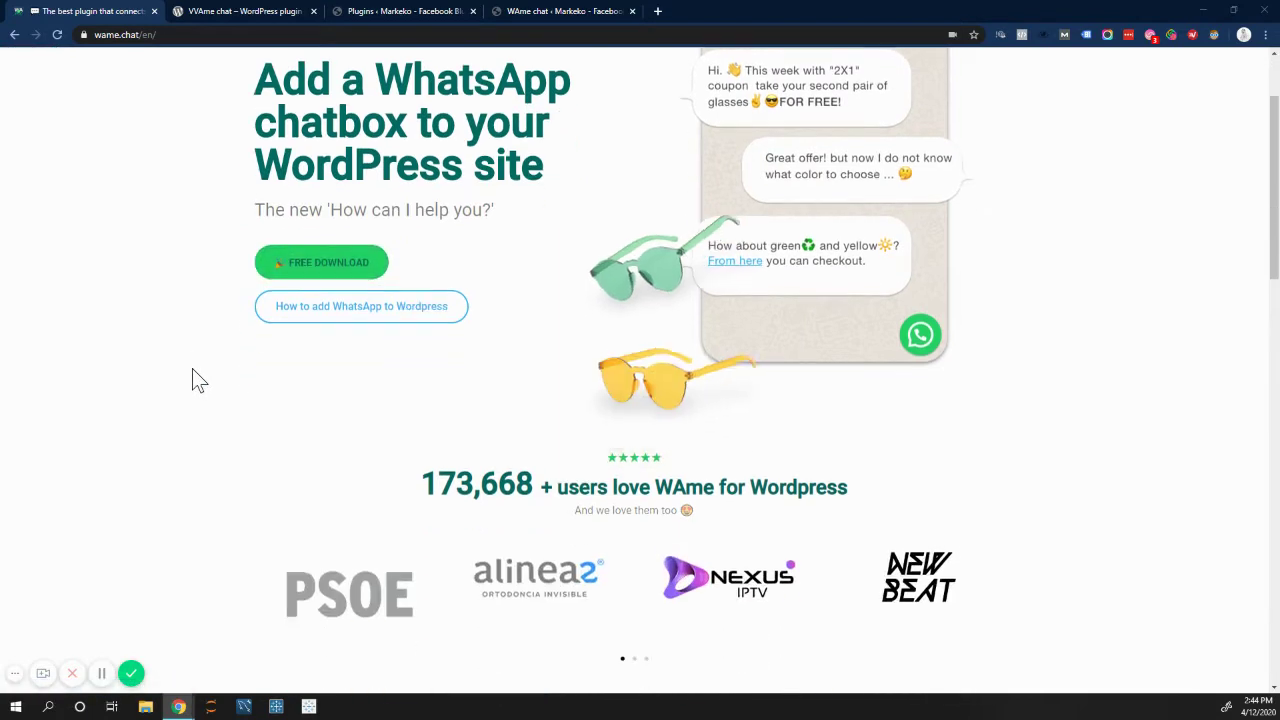
{"action": "scroll", "coordinate": [183, 375], "scroll_direction": "down", "scroll_amount": 7}
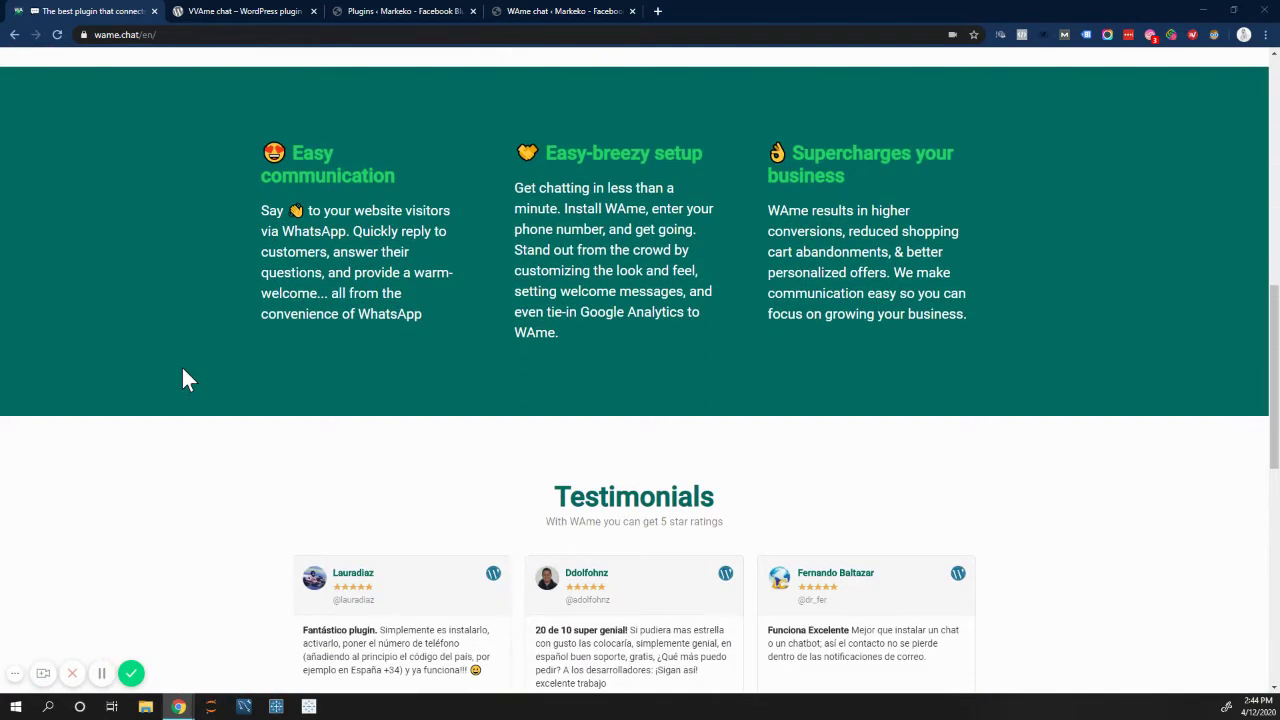
{"action": "scroll", "coordinate": [182, 368], "scroll_direction": "down", "scroll_amount": 7}
{"action": "scroll", "coordinate": [205, 335], "scroll_direction": "up", "scroll_amount": 15}
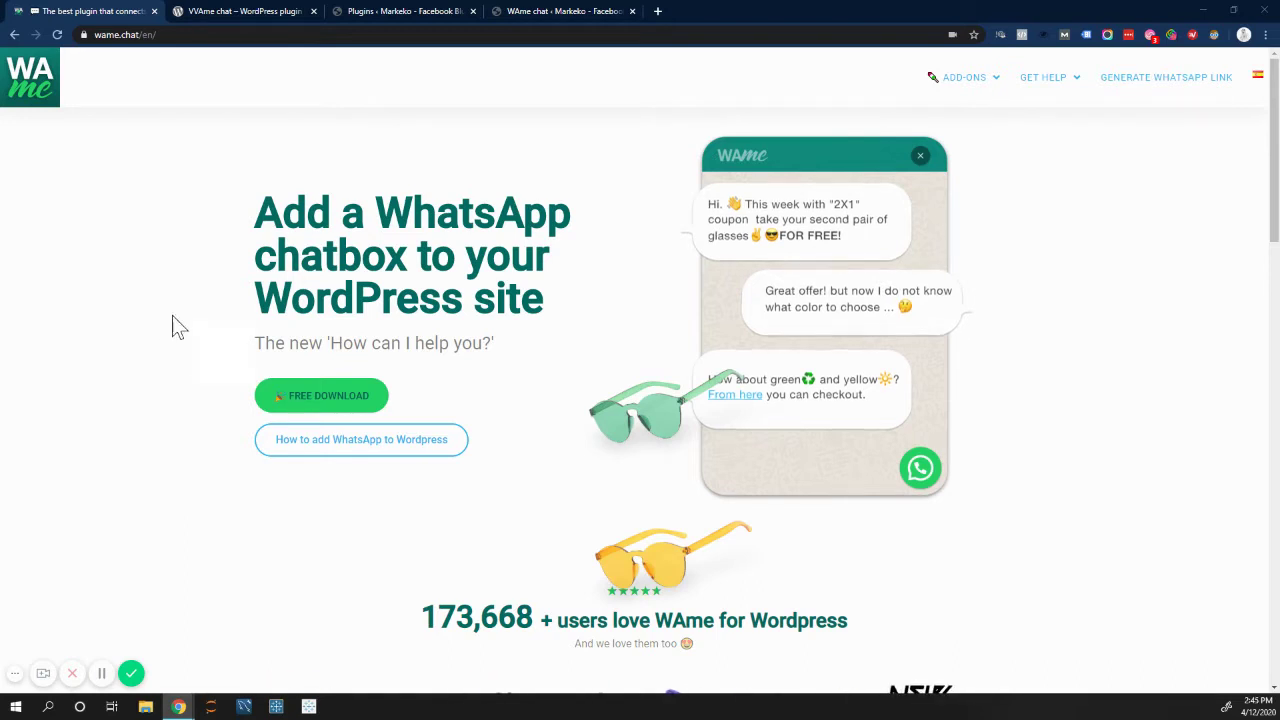
View the VVAme chat plugin page on WordPress.org, including its description and download option.
{"action": "left_click", "coordinate": [247, 14]}
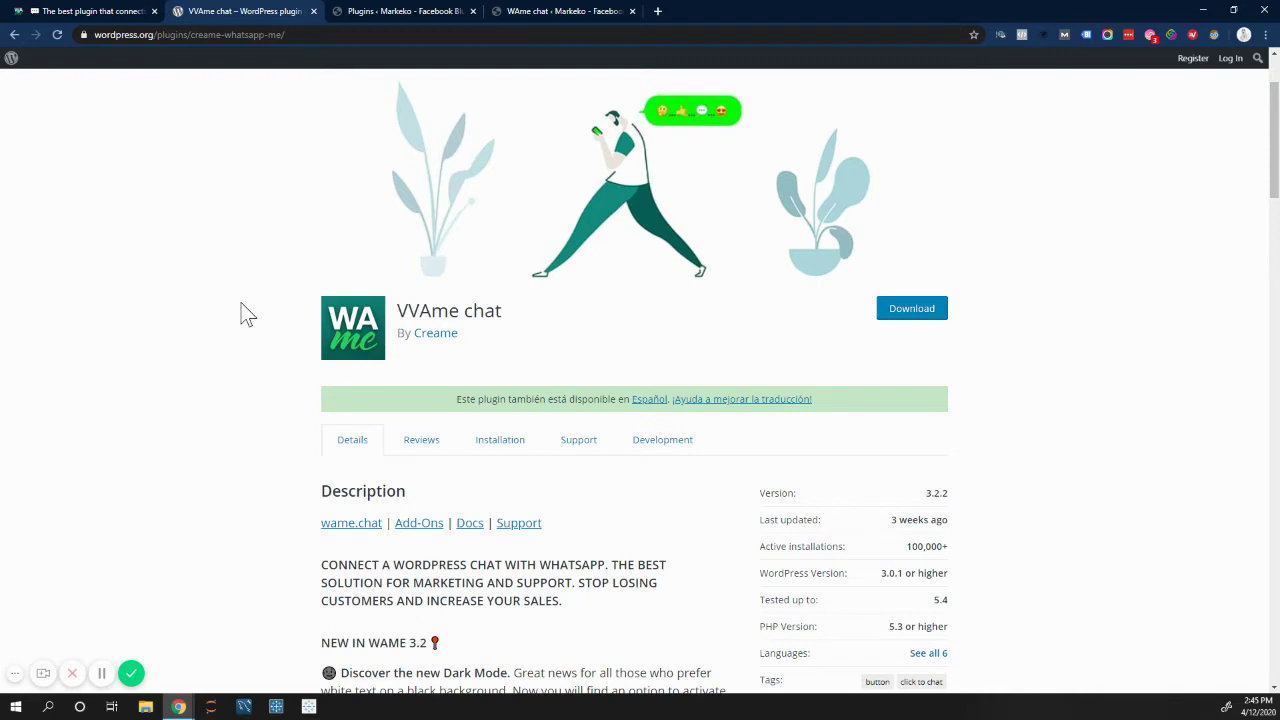
{"action": "scroll", "coordinate": [245, 305], "scroll_direction": "down", "scroll_amount": 1}
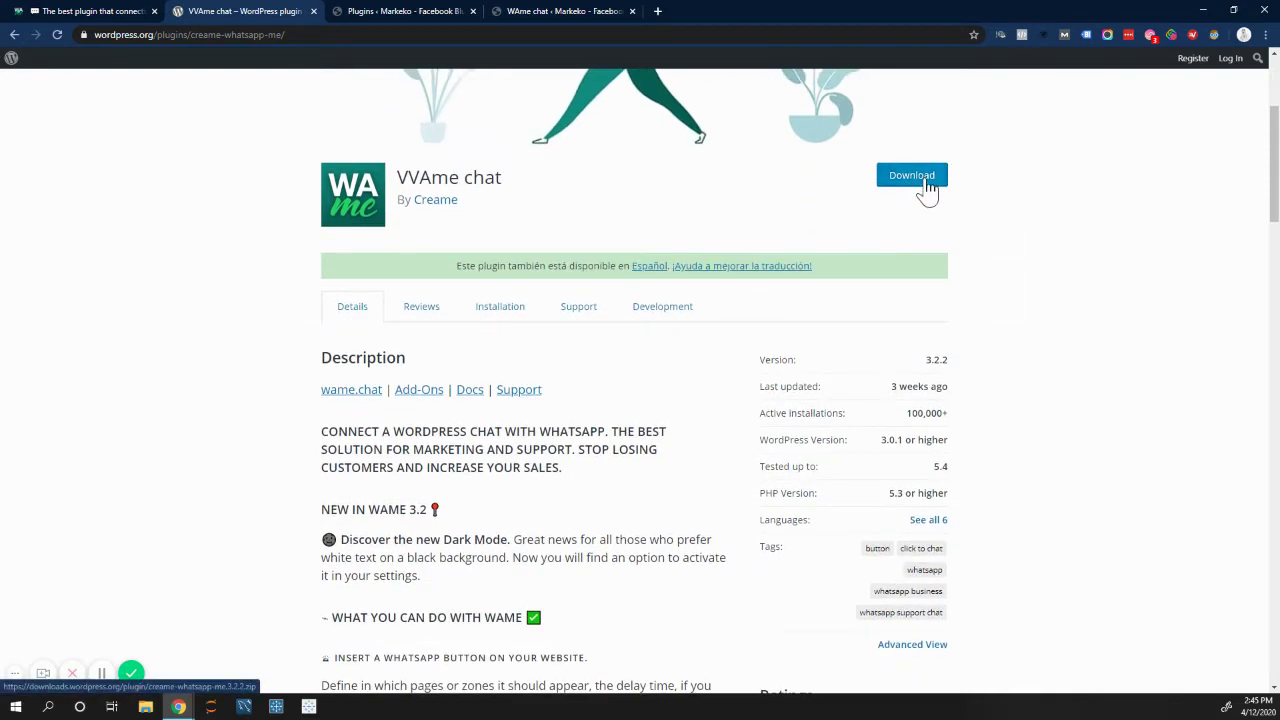
{"action": "scroll", "coordinate": [320, 236], "scroll_direction": "up", "scroll_amount": 2}
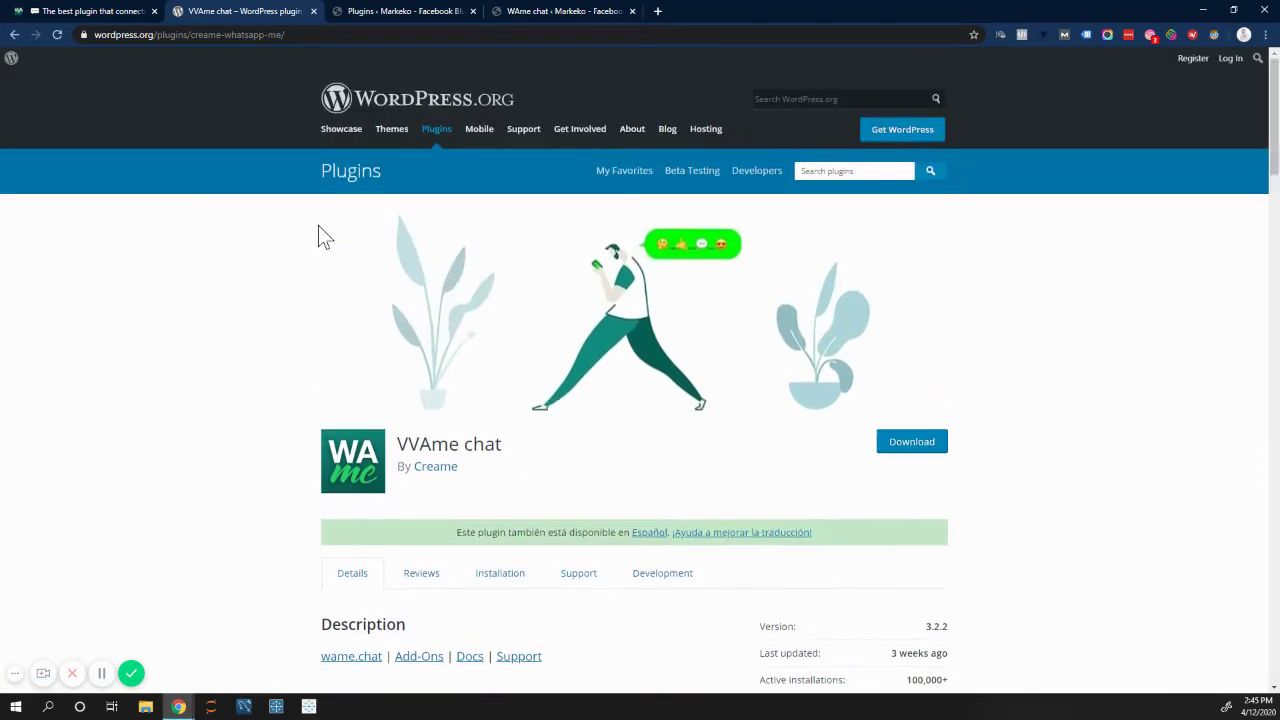
Find VVAme chat among the site's installed plugins and open its settings.
{"action": "left_click", "coordinate": [427, 11]}
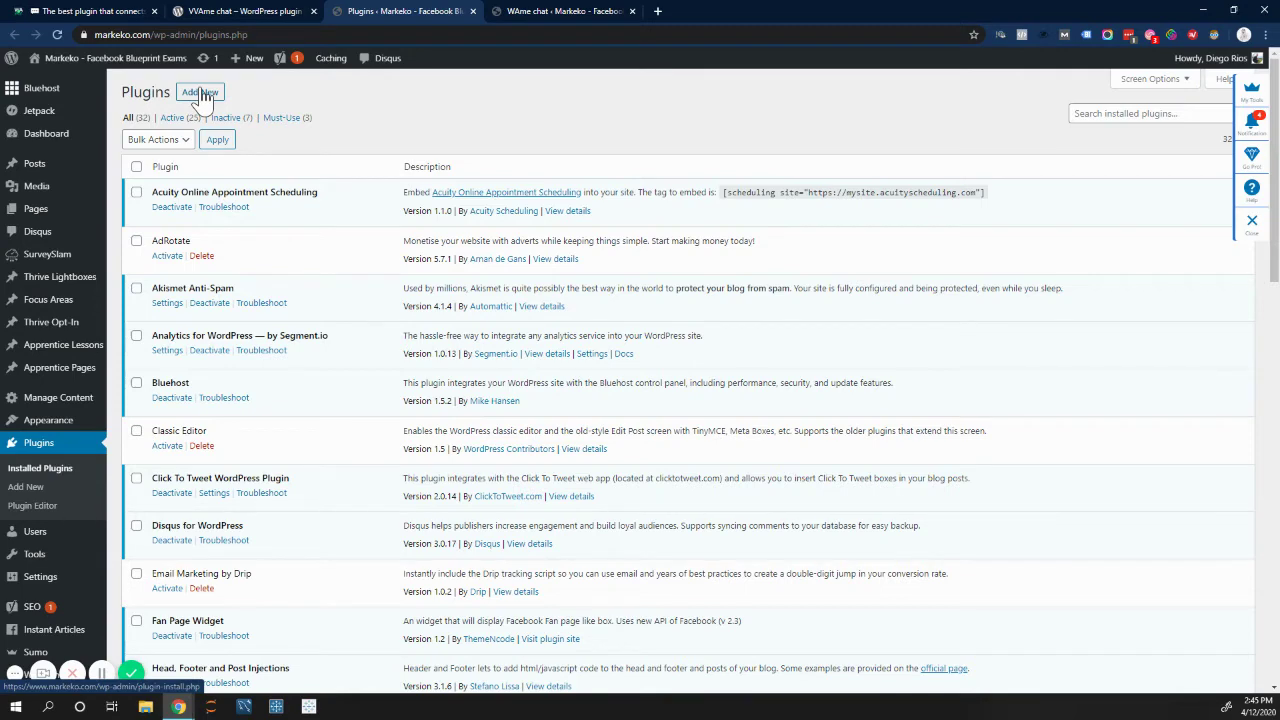
{"action": "scroll", "coordinate": [338, 372], "scroll_direction": "down", "scroll_amount": 7}
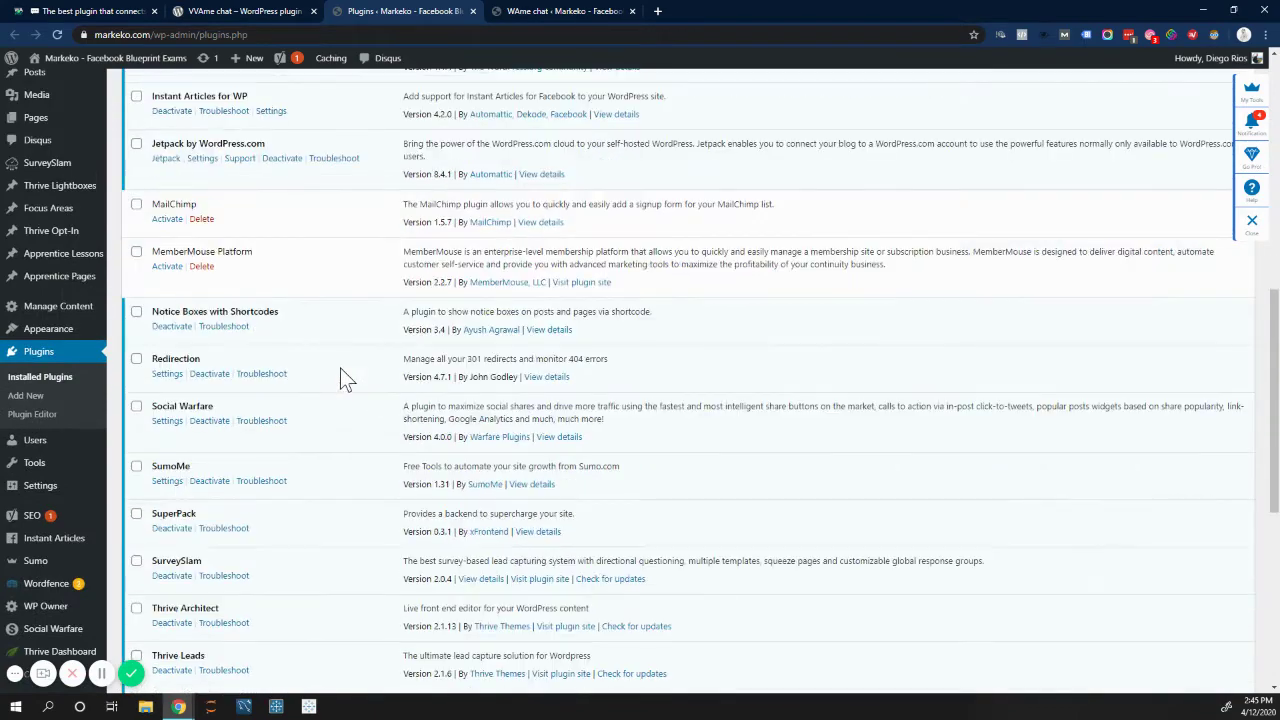
{"action": "scroll", "coordinate": [340, 368], "scroll_direction": "down", "scroll_amount": 4}
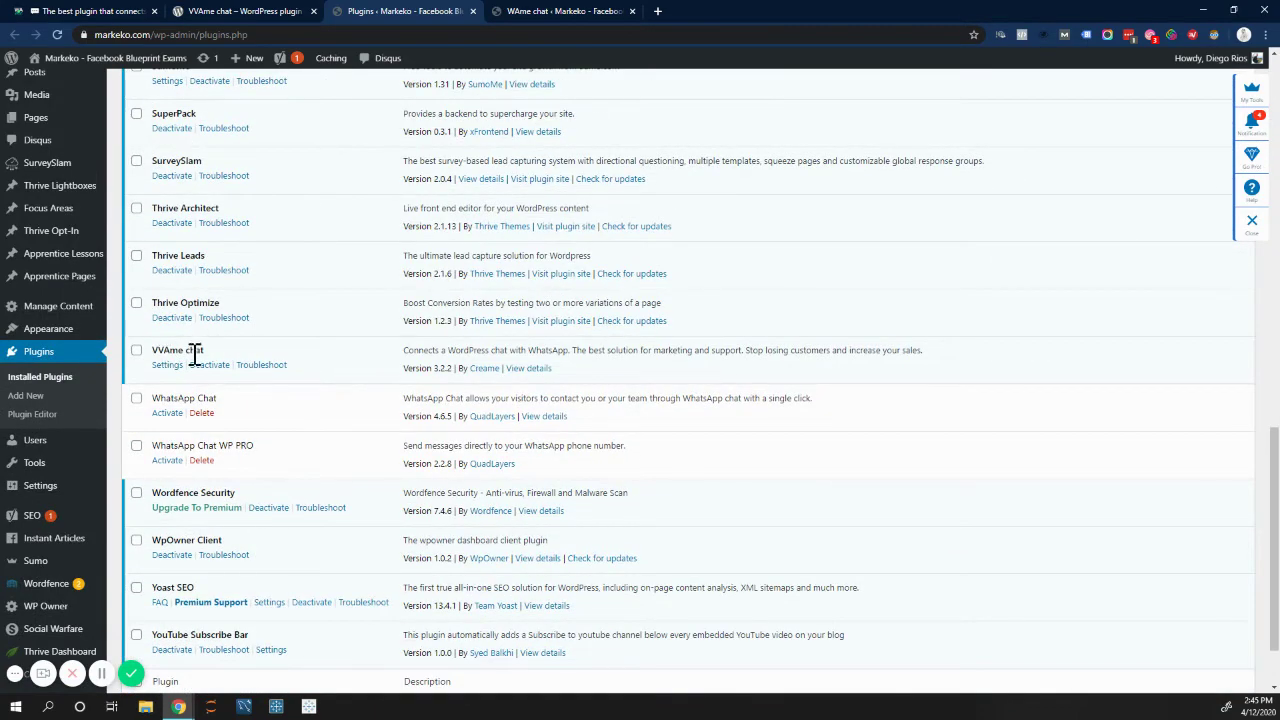
{"action": "left_click_drag", "start_coordinate": [177, 352], "coordinate": [150, 352]}
{"action": "left_click", "coordinate": [167, 365]}
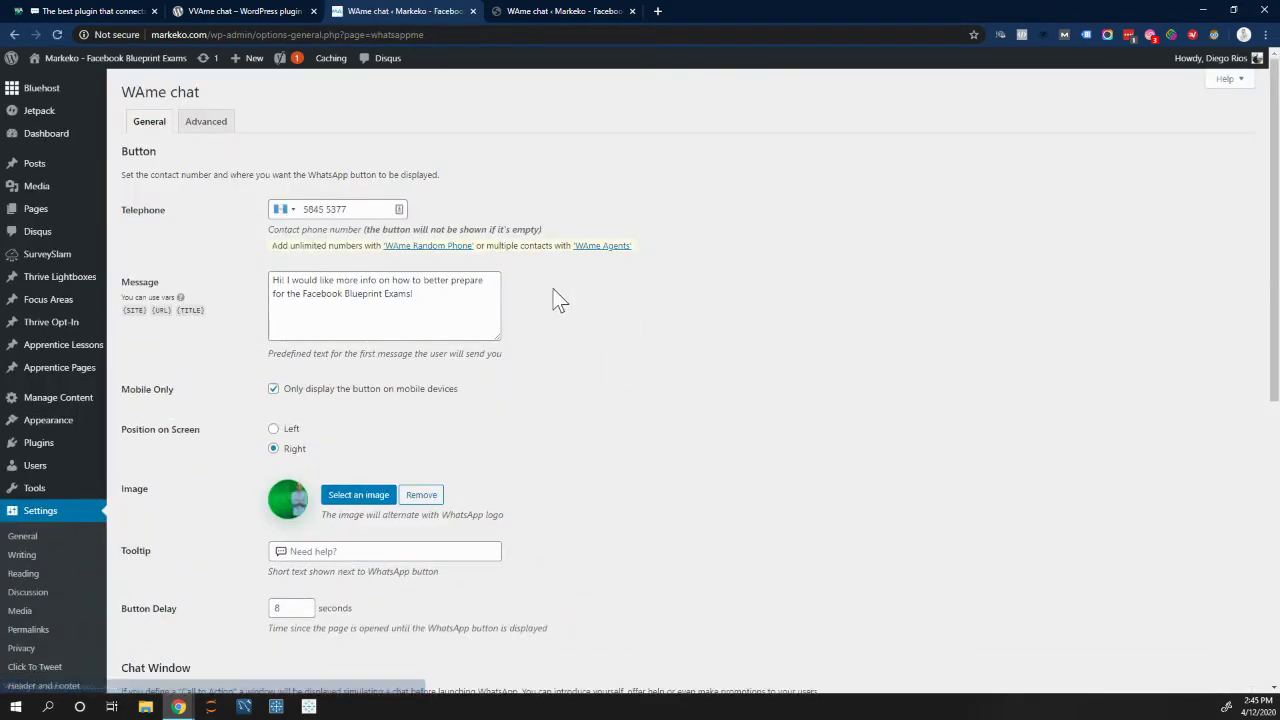
{"action": "scroll", "coordinate": [70, 300], "scroll_direction": "down", "scroll_amount": 2}
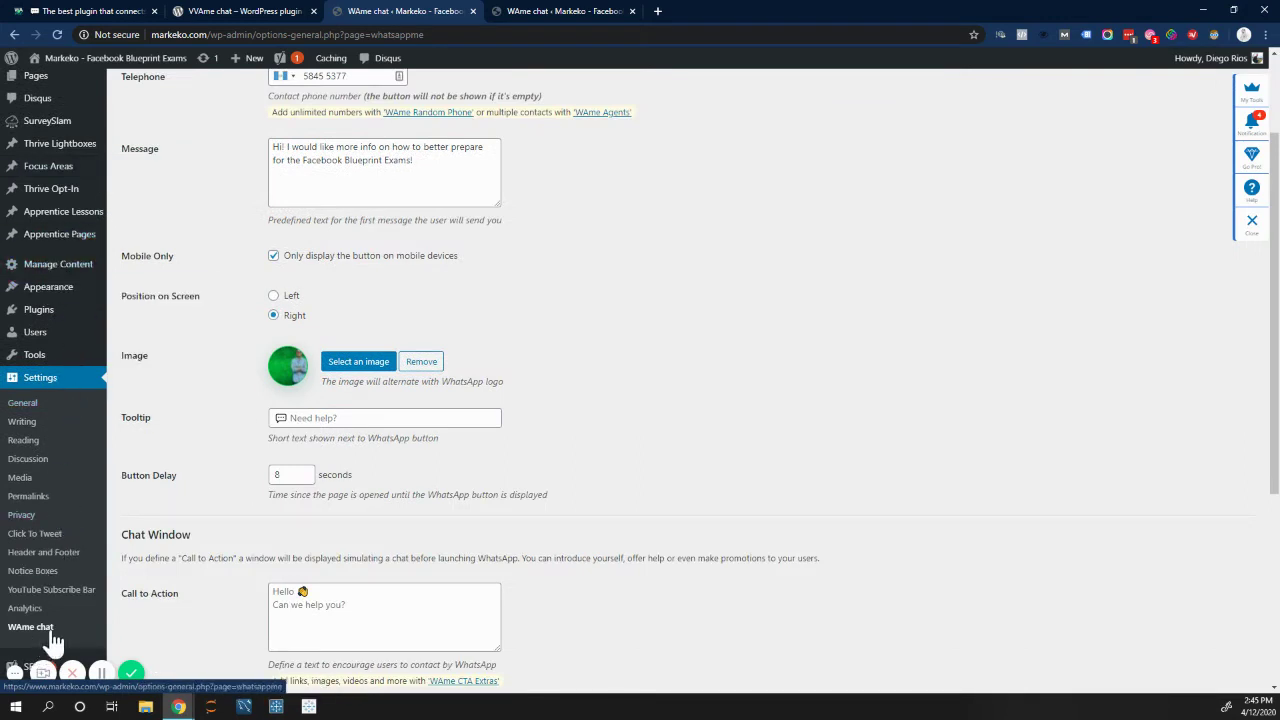
{"action": "scroll", "coordinate": [651, 309], "scroll_direction": "up", "scroll_amount": 2}
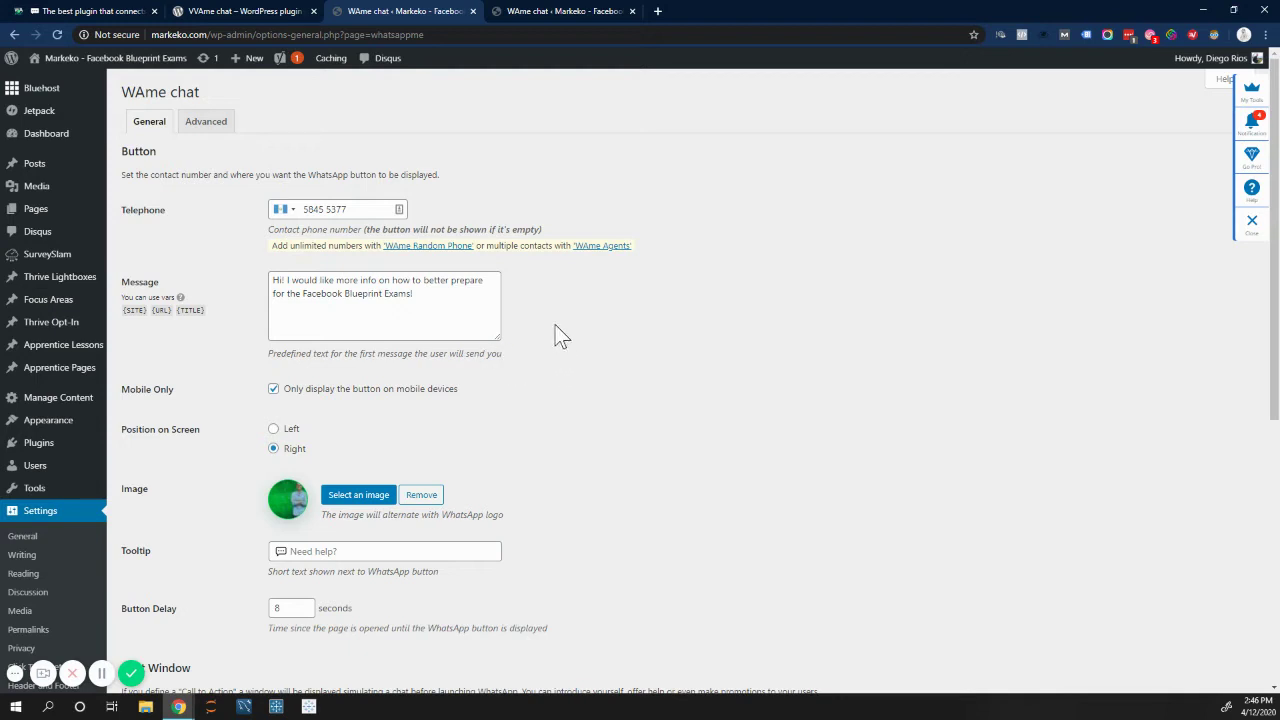
Turn off the option that displays the WhatsApp button only on mobile devices, and turn it back on.
{"action": "scroll", "coordinate": [556, 330], "scroll_direction": "down", "scroll_amount": 2}
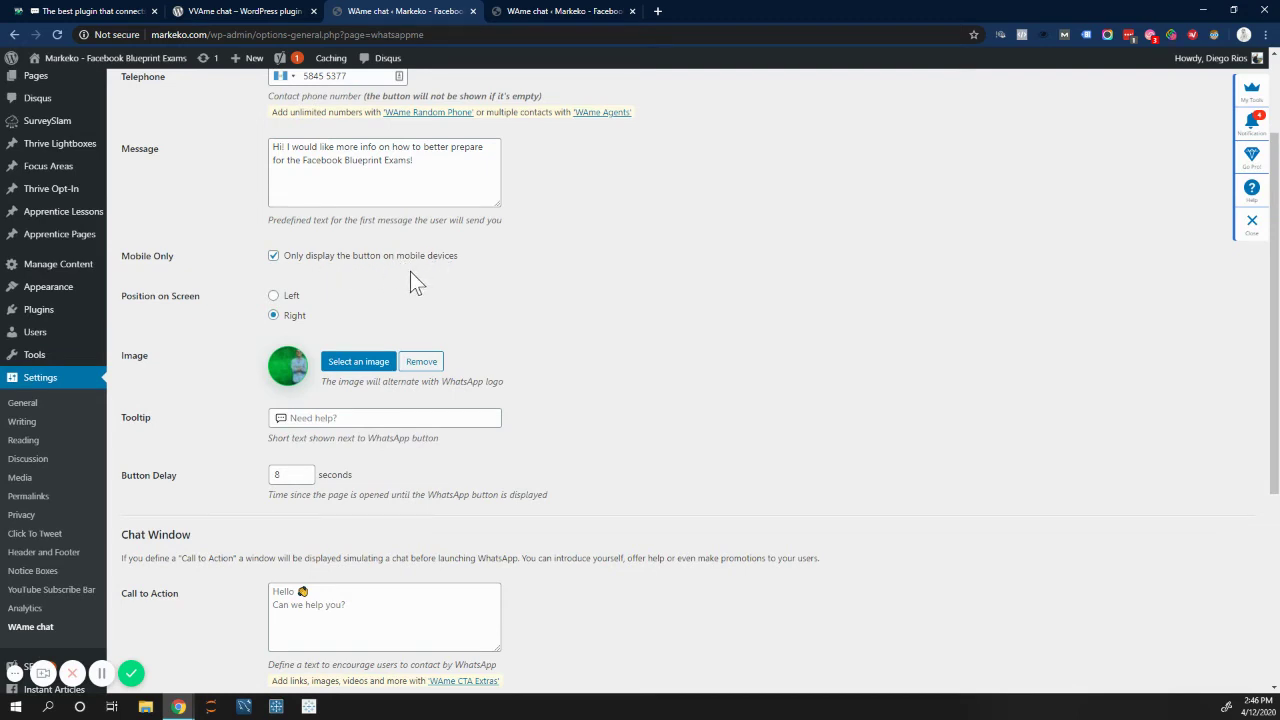
{"action": "left_click", "coordinate": [276, 259]}
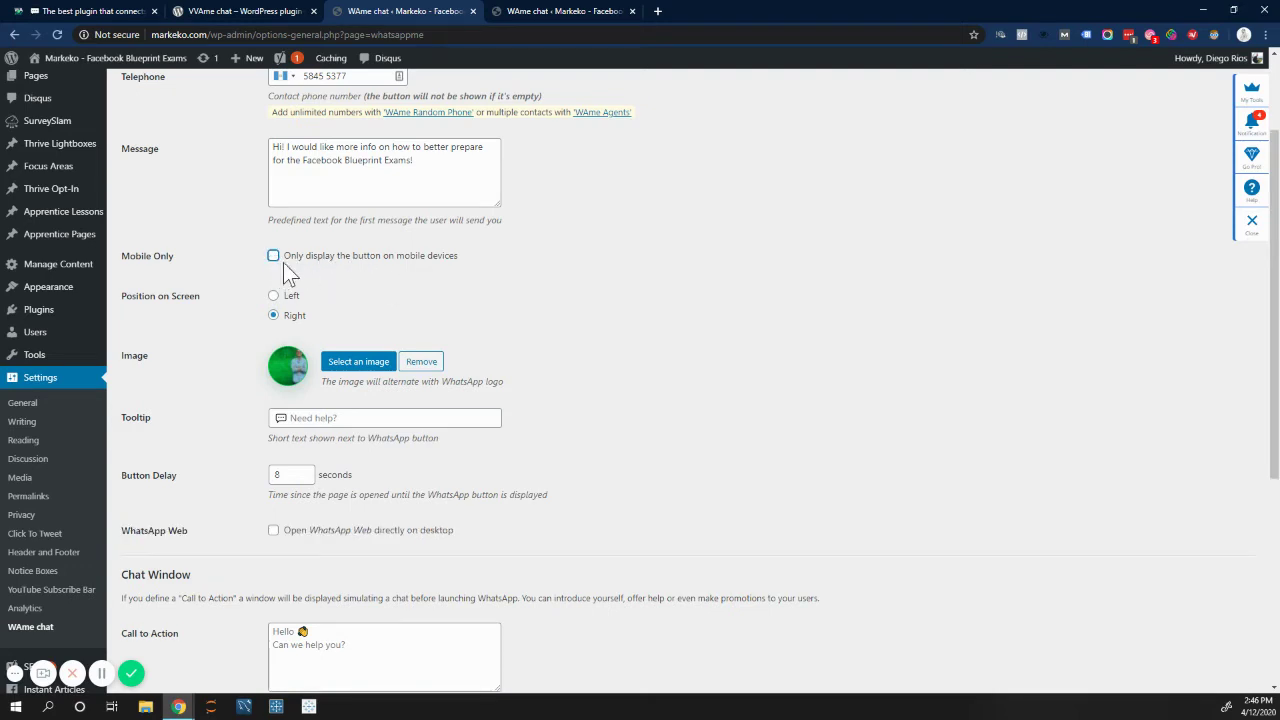
{"action": "left_click", "coordinate": [274, 259]}
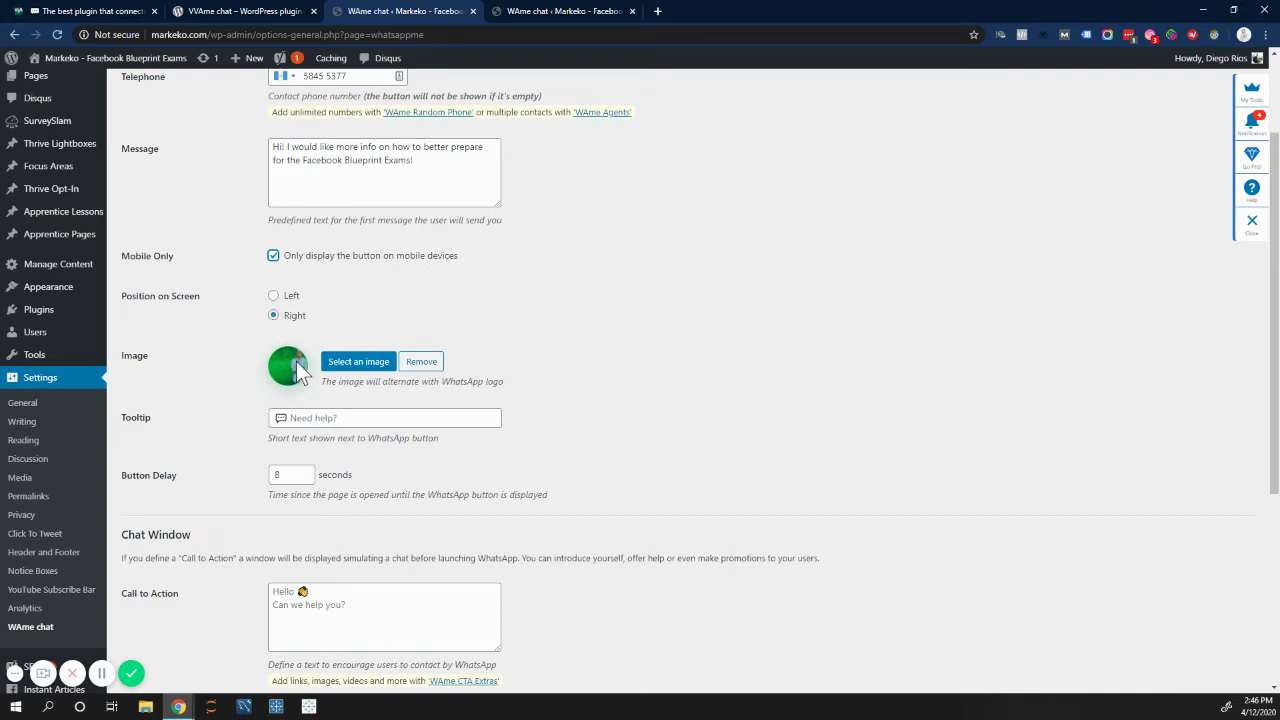
Review the WhatsApp button's image, tooltip and delay settings, and the Chat Window options below them.
{"action": "scroll", "coordinate": [590, 340], "scroll_direction": "down", "scroll_amount": 2}
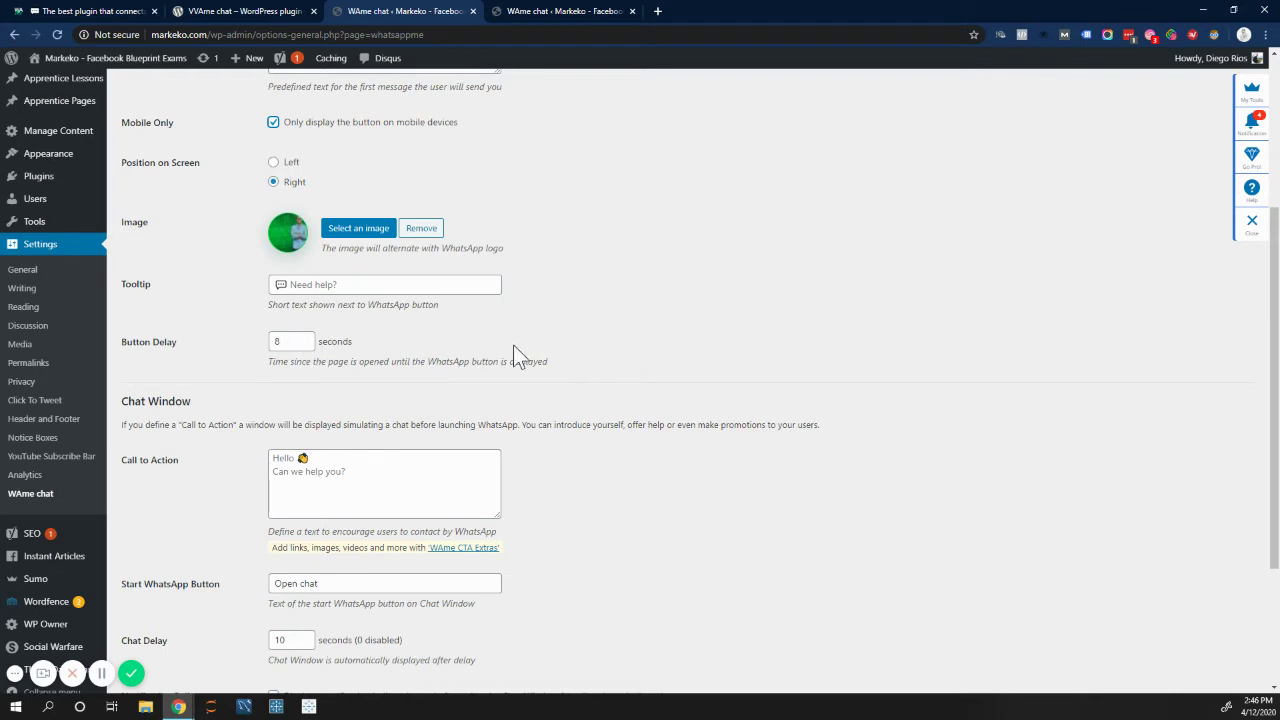
{"action": "left_click", "coordinate": [283, 341]}
{"action": "scroll", "coordinate": [672, 314], "scroll_direction": "down", "scroll_amount": 2}
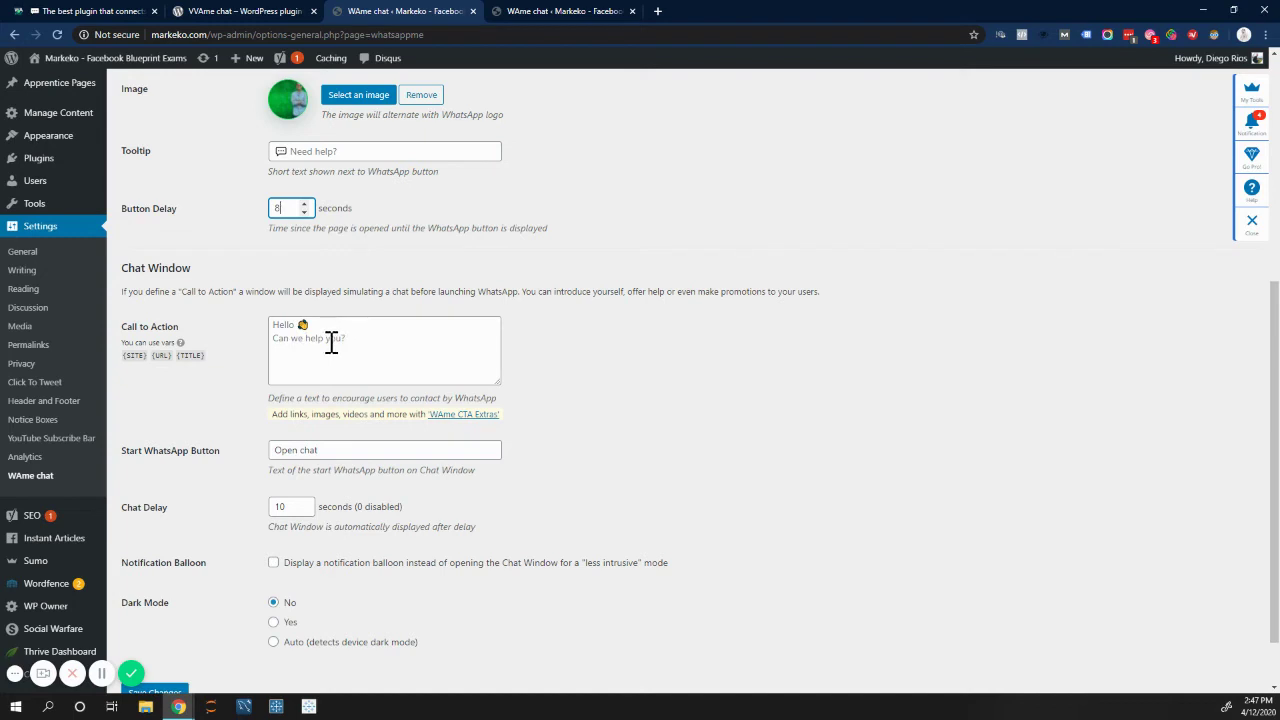
{"action": "scroll", "coordinate": [537, 352], "scroll_direction": "down", "scroll_amount": 1}
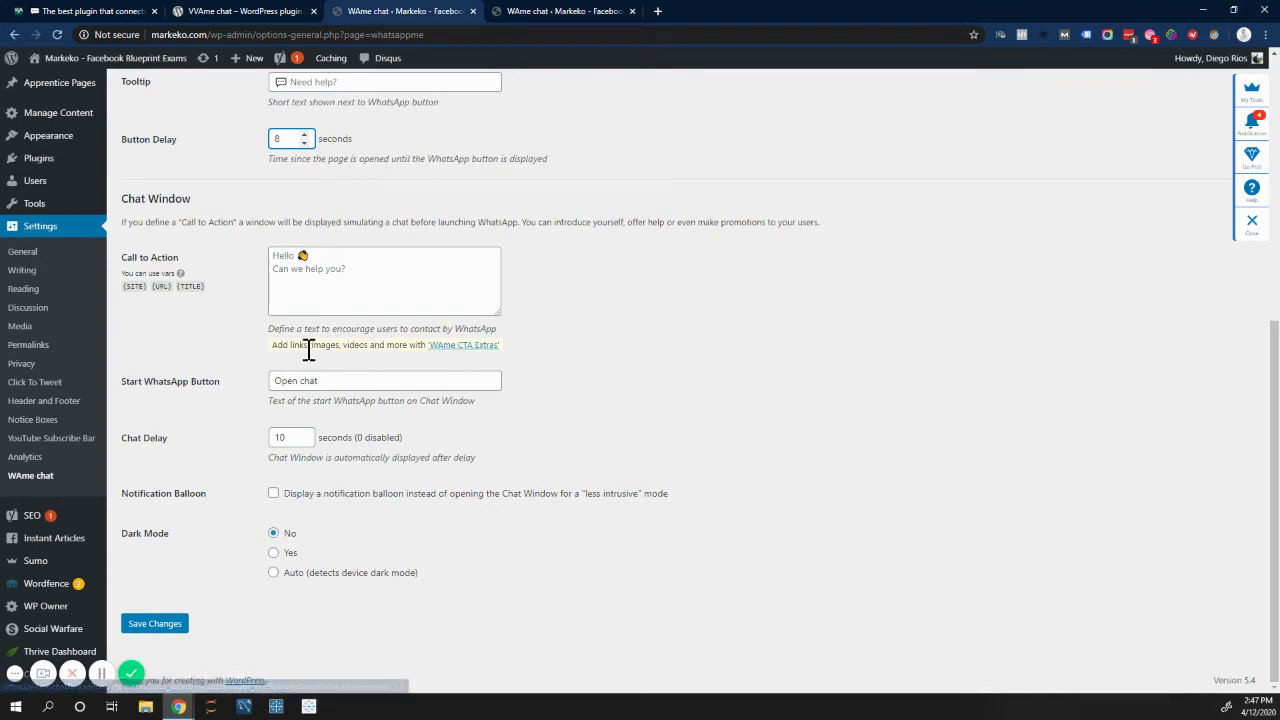
Open the WAme CTA Extras add-on page separately and look through its features, pricing and examples.
{"action": "right_click", "coordinate": [448, 350]}
{"action": "left_click", "coordinate": [471, 350]}
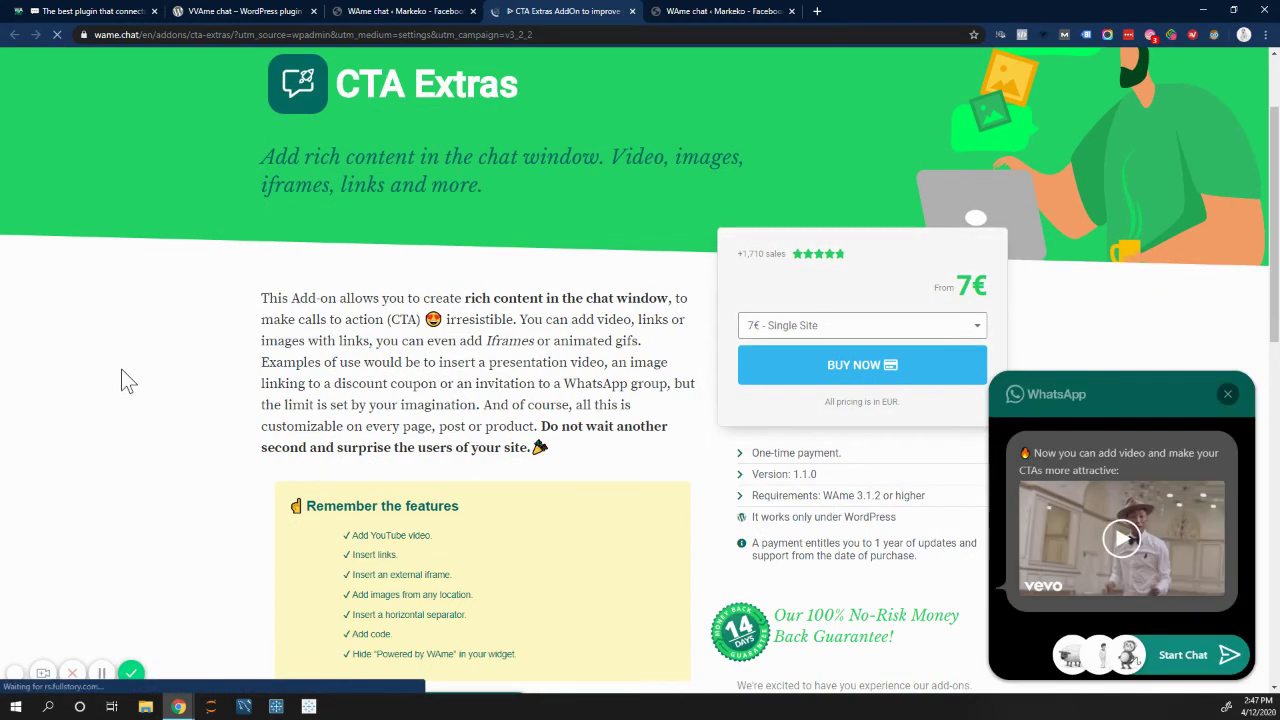
{"action": "scroll", "coordinate": [122, 367], "scroll_direction": "down", "scroll_amount": 1}
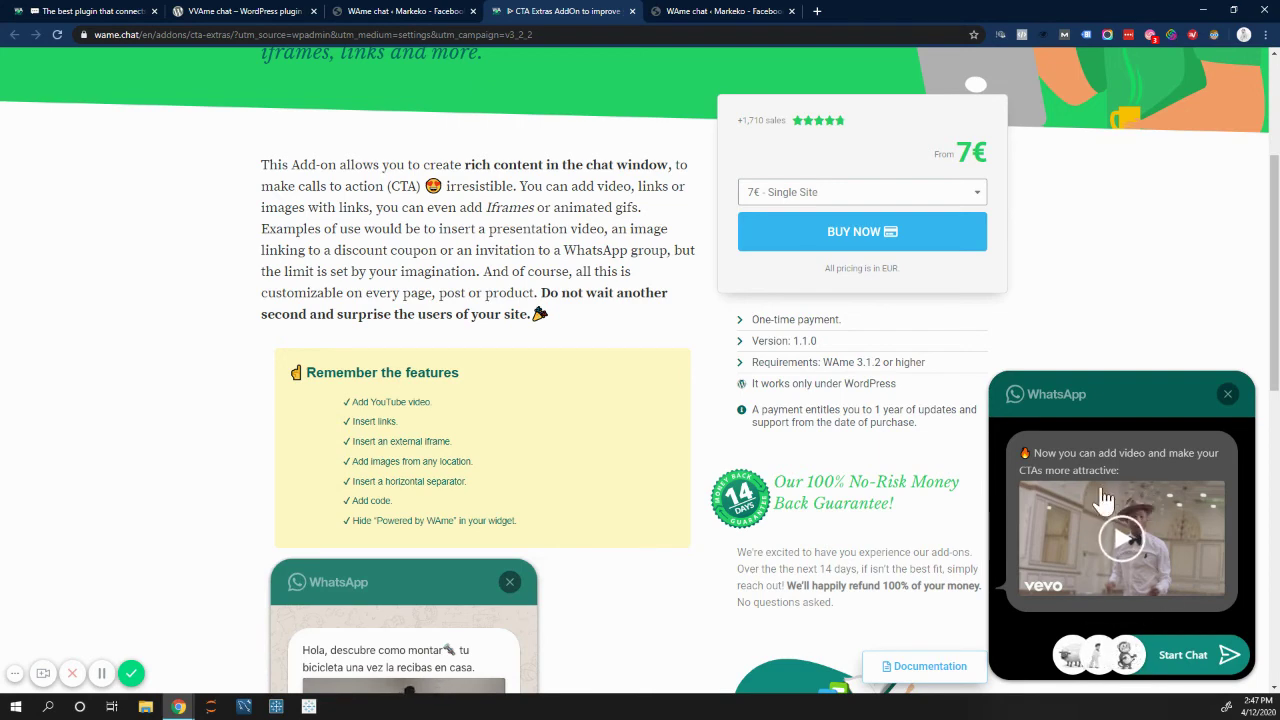
{"action": "scroll", "coordinate": [809, 414], "scroll_direction": "down", "scroll_amount": 6}
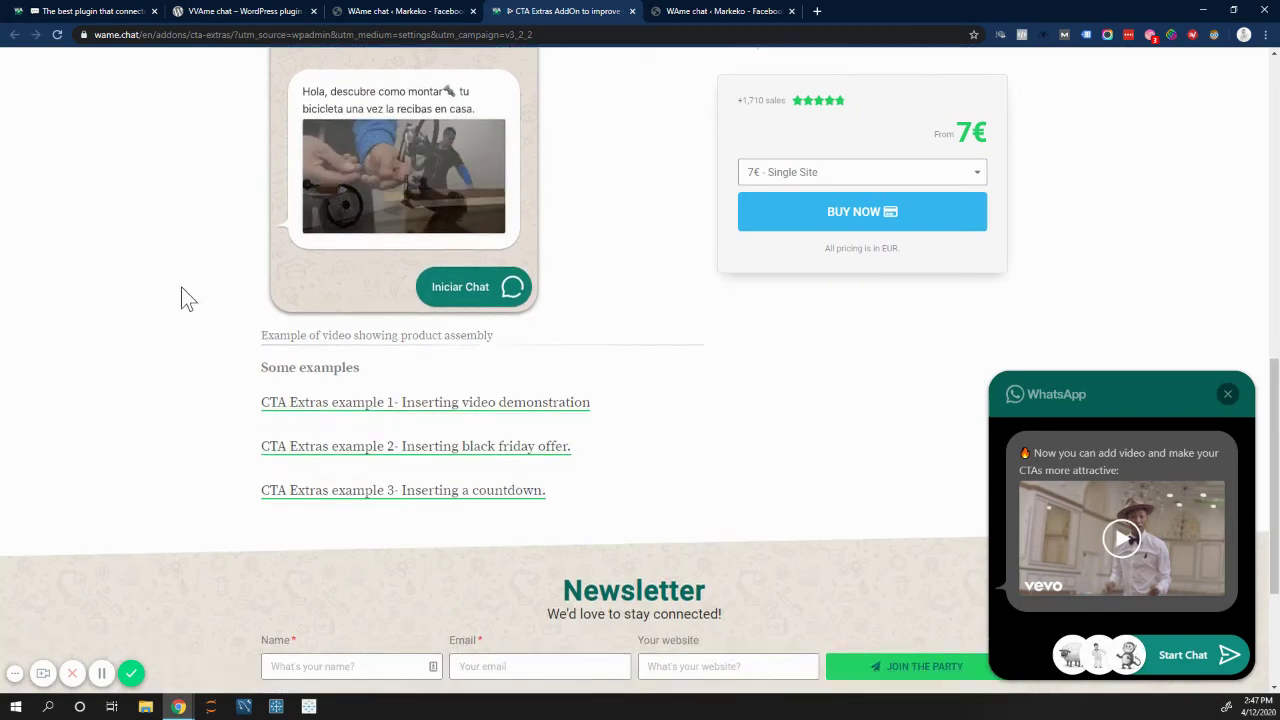
{"action": "scroll", "coordinate": [180, 275], "scroll_direction": "up", "scroll_amount": 10}
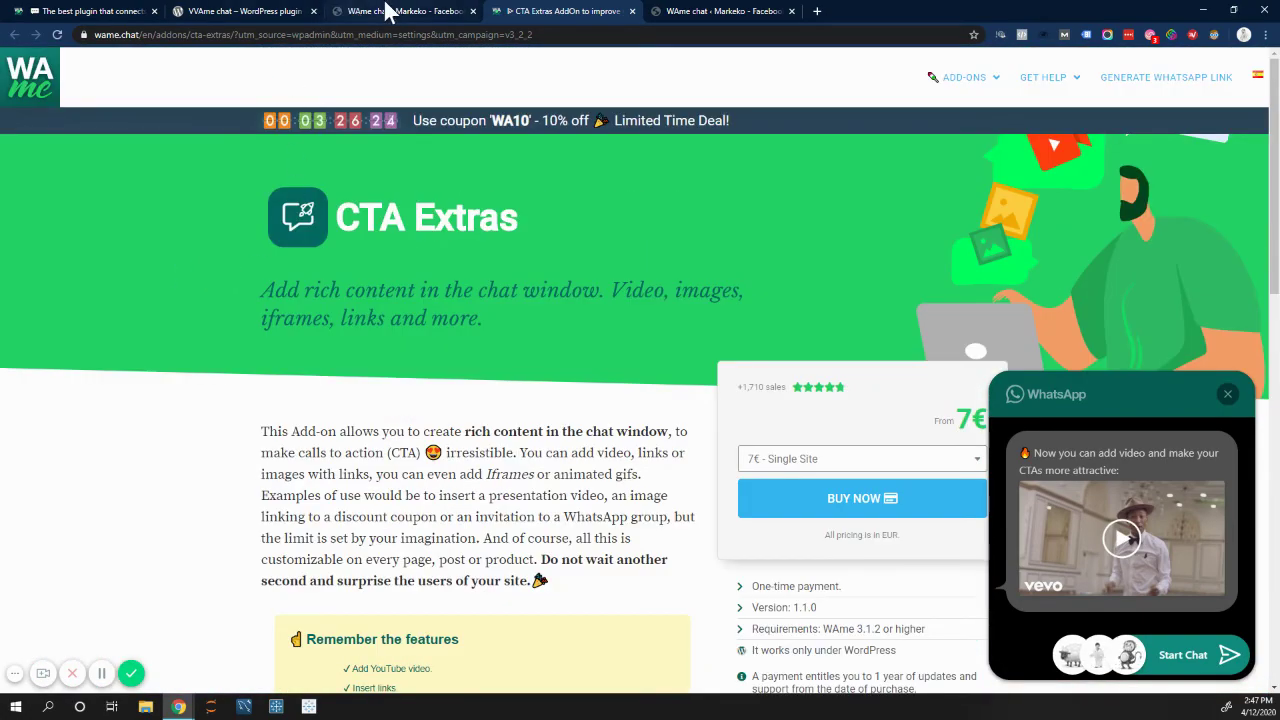
Return to the WAme chat settings and view the advanced page visibility options for the WhatsApp button.
{"action": "left_click", "coordinate": [390, 12]}
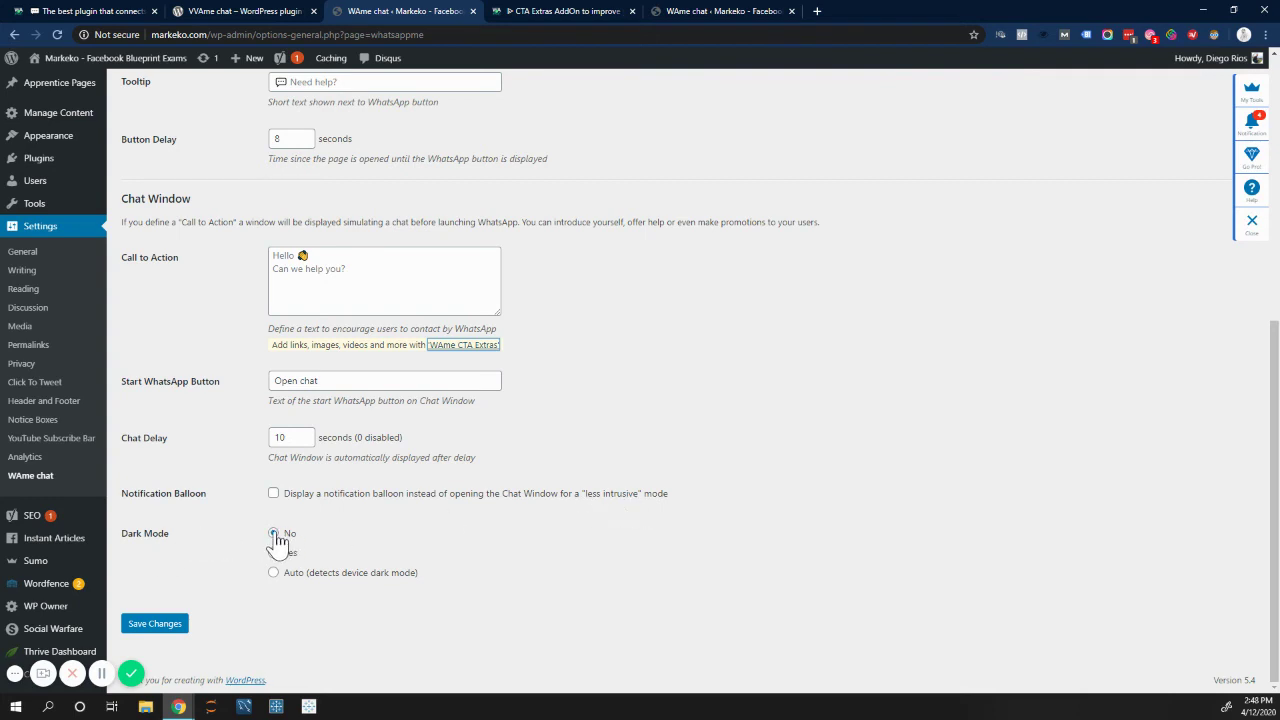
{"action": "scroll", "coordinate": [720, 344], "scroll_direction": "up", "scroll_amount": 5}
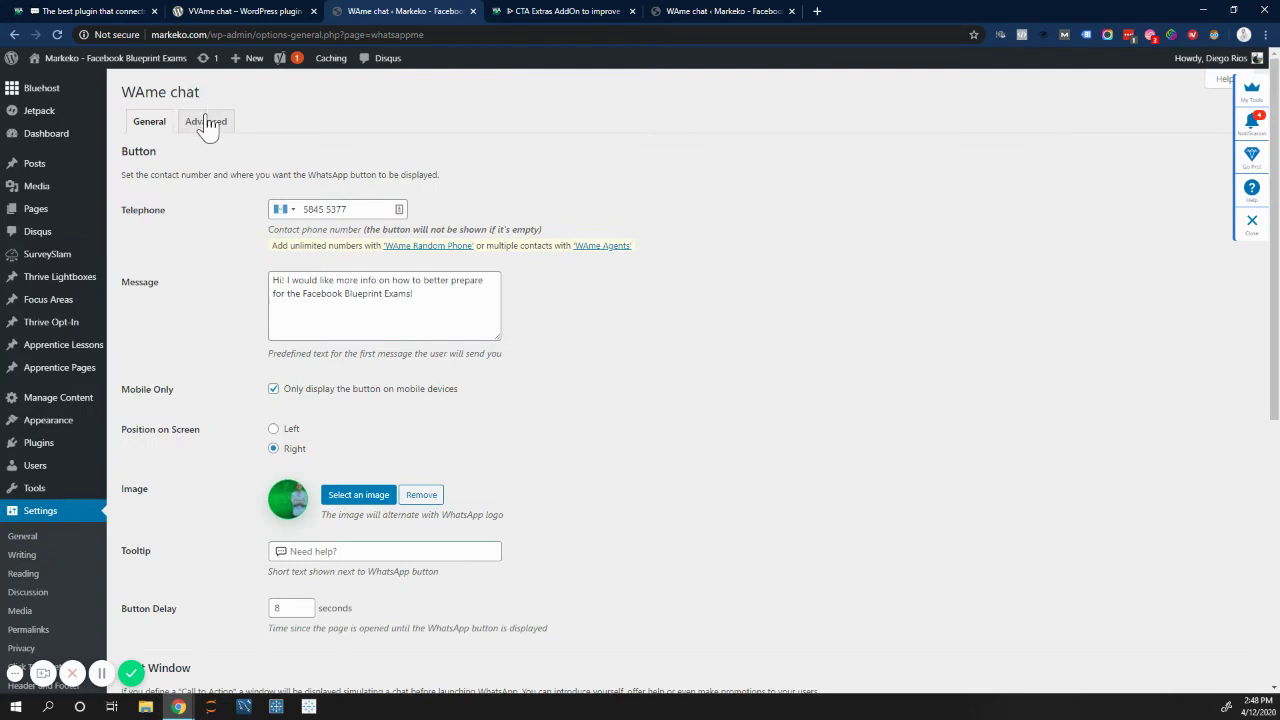
{"action": "left_click", "coordinate": [207, 124]}
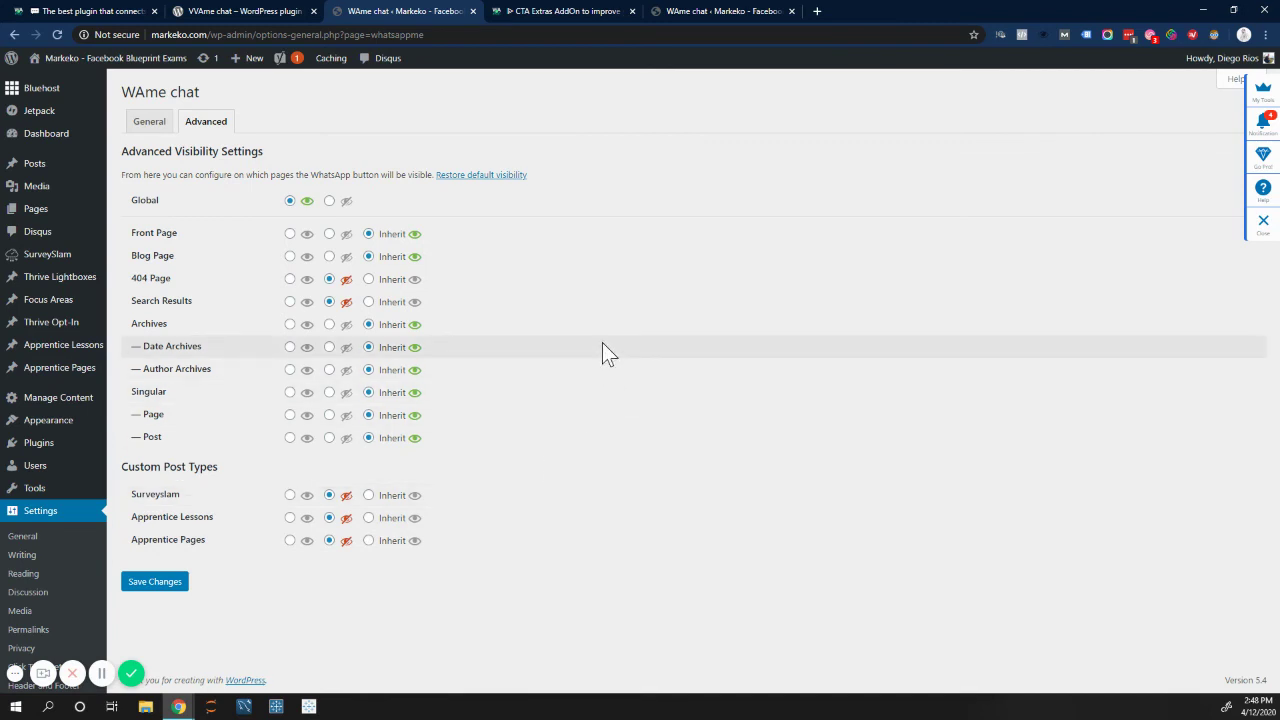
Go back to the general WAme chat settings and review the button and chat window options.
{"action": "left_click", "coordinate": [159, 130]}
{"action": "scroll", "coordinate": [562, 342], "scroll_direction": "down", "scroll_amount": 3}
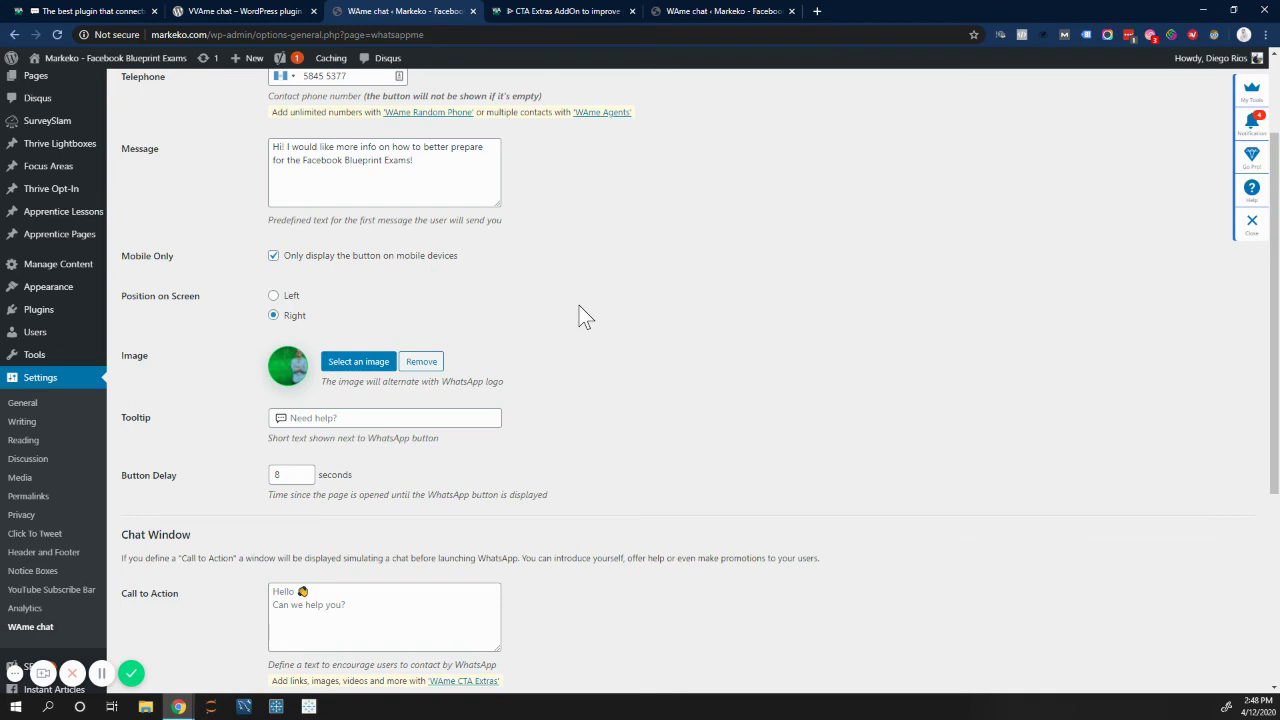
{"action": "scroll", "coordinate": [603, 346], "scroll_direction": "down", "scroll_amount": 3}
{"action": "scroll", "coordinate": [650, 325], "scroll_direction": "up", "scroll_amount": 4}
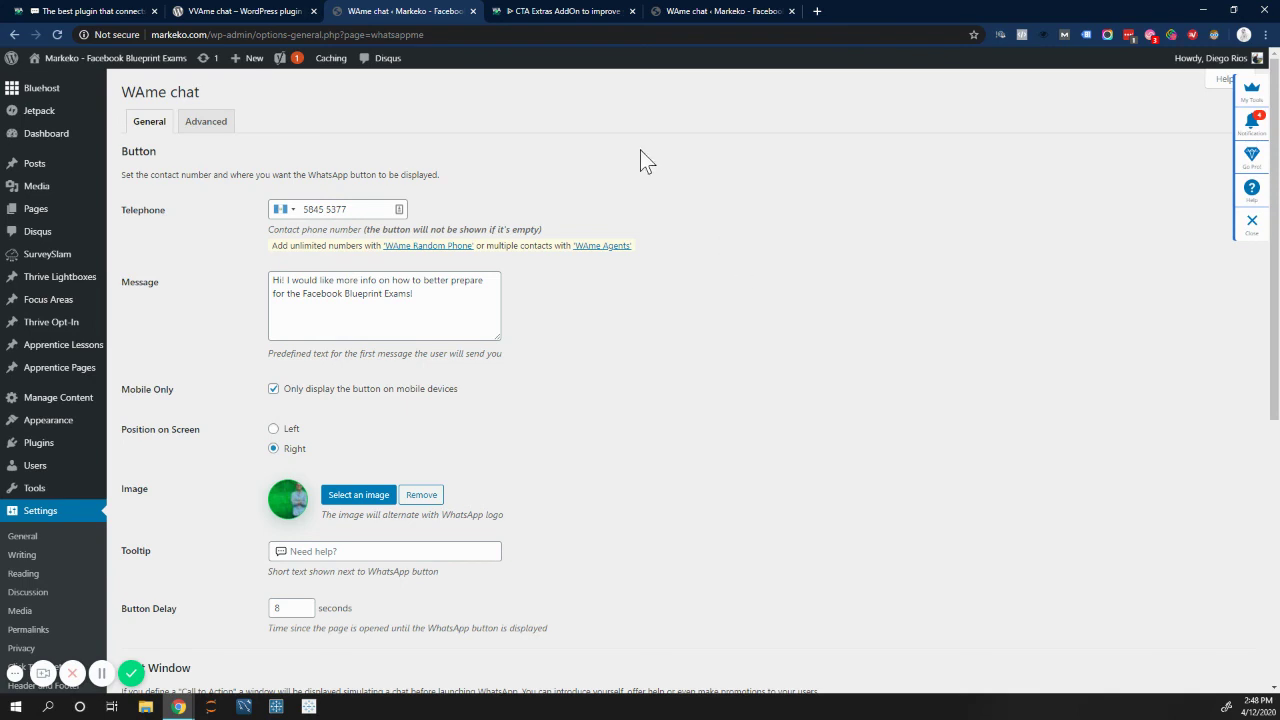
Revisit the WAme homepage, the WordPress.org plugin page and the CTA Extras page, ending on the second open WAme chat settings page.
{"action": "left_click", "coordinate": [94, 12]}
{"action": "left_click", "coordinate": [237, 11]}
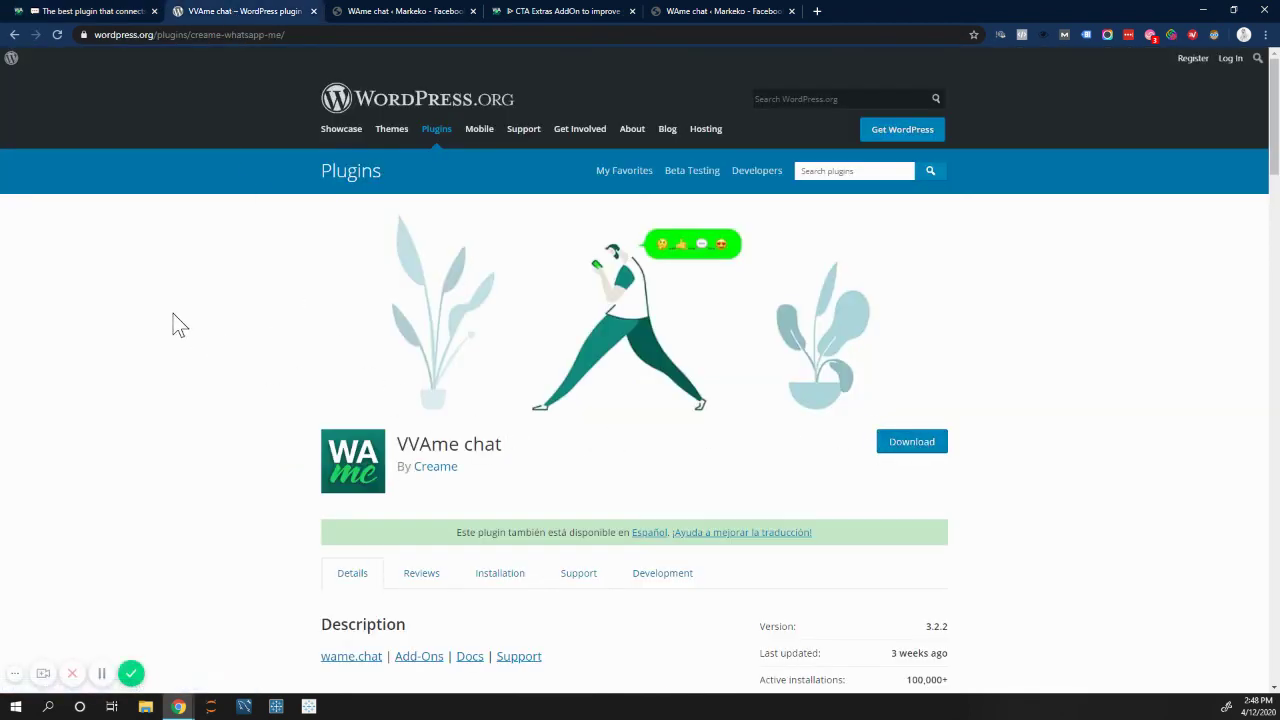
{"action": "left_click", "coordinate": [400, 11]}
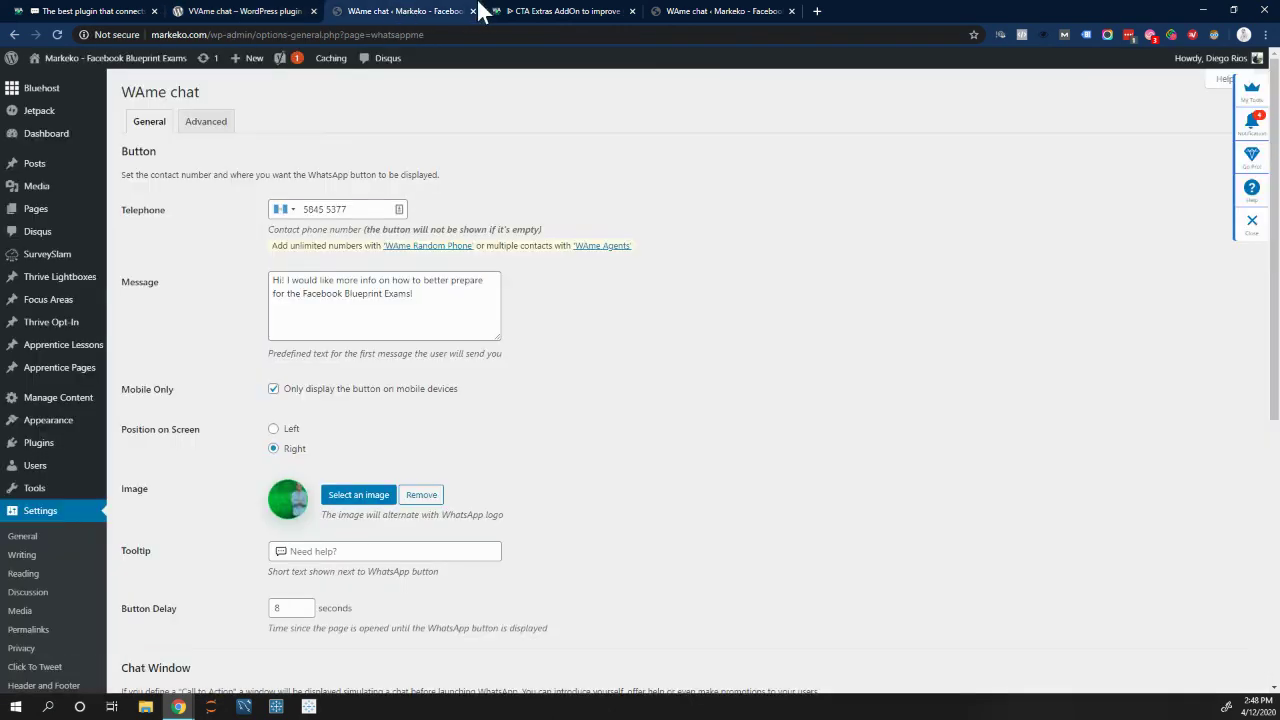
{"action": "left_click", "coordinate": [535, 11]}
{"action": "scroll", "coordinate": [240, 305], "scroll_direction": "down", "scroll_amount": 10}
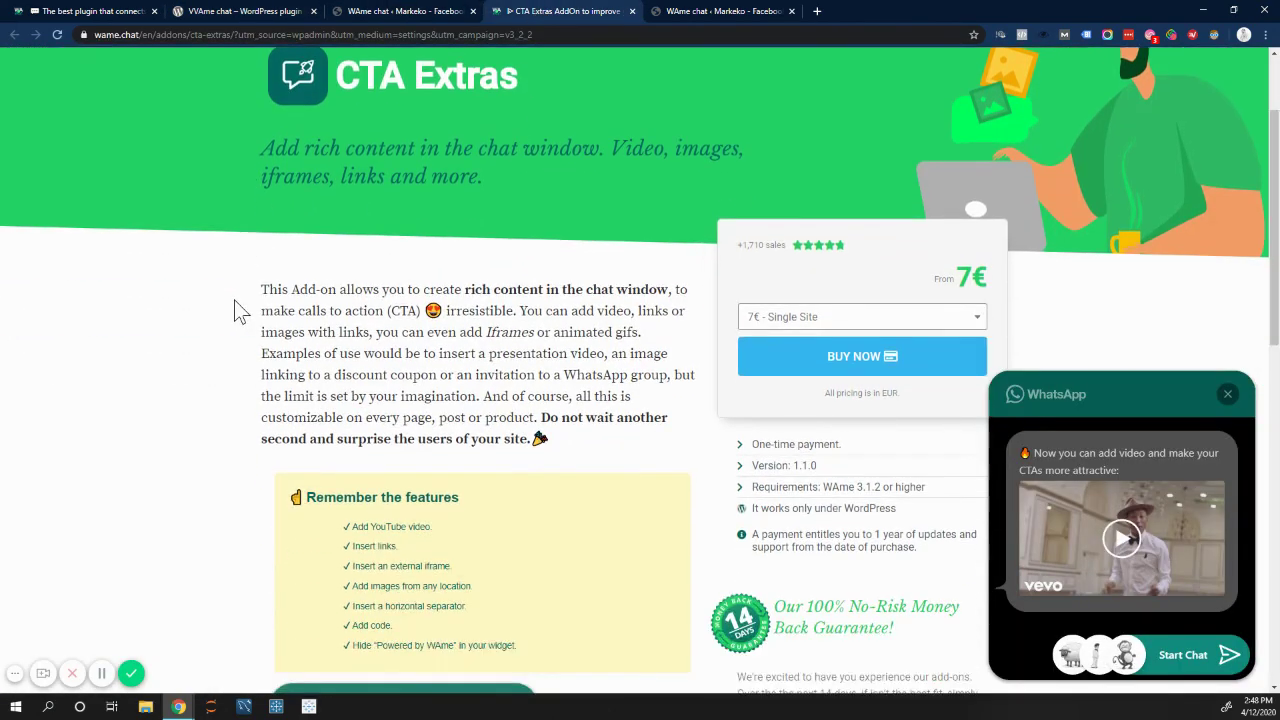
{"action": "scroll", "coordinate": [204, 287], "scroll_direction": "down", "scroll_amount": 3}
{"action": "scroll", "coordinate": [204, 284], "scroll_direction": "up", "scroll_amount": 15}
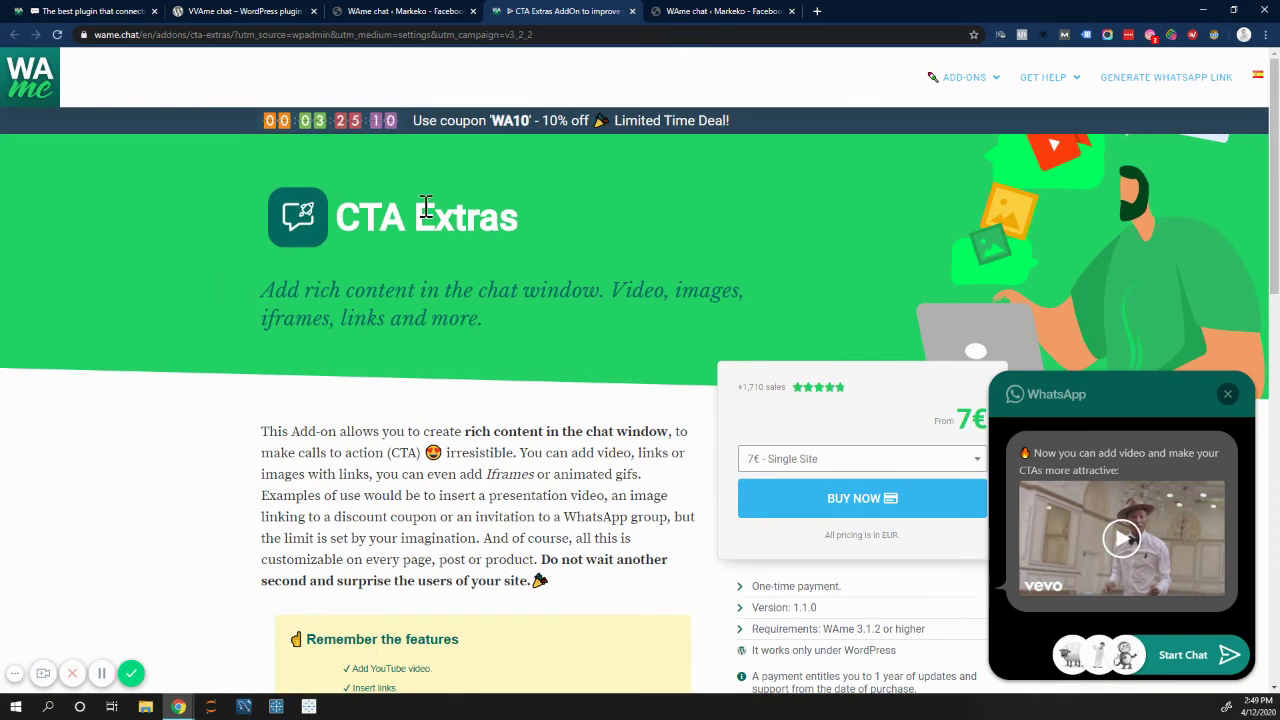
{"action": "left_click", "coordinate": [743, 11]}
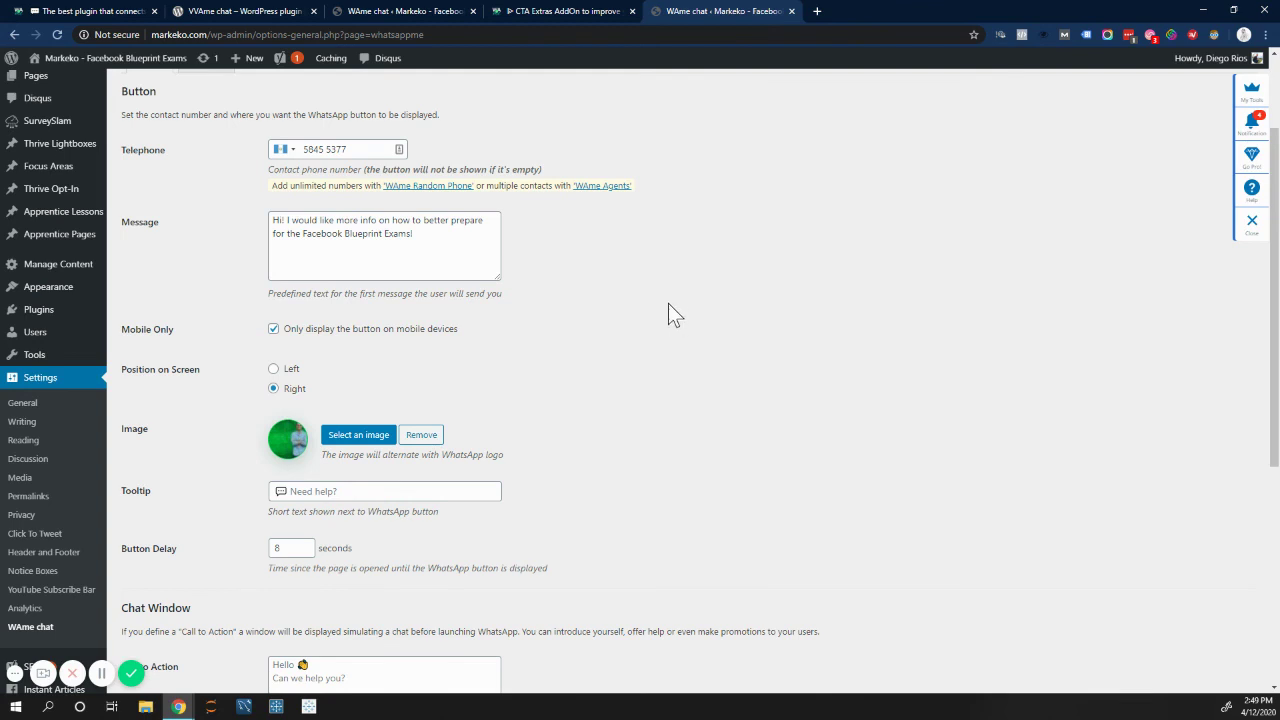